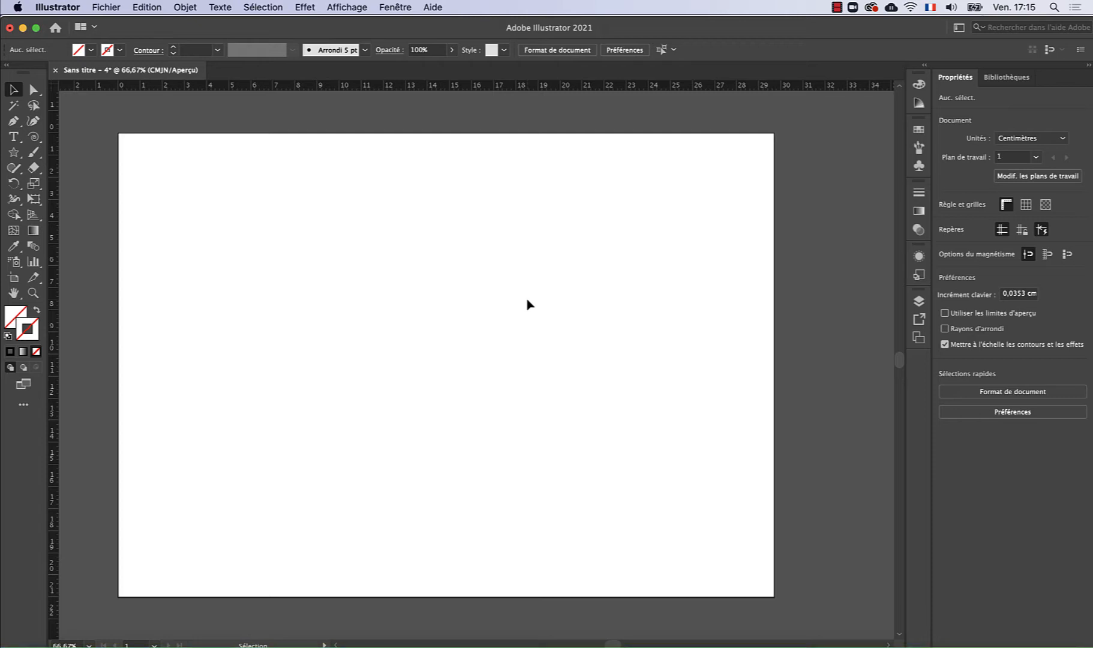
Draw a square about 10.7 cm wide on the artboard with the Rectangle tool, keeping its proportions constrained.
left_click_drag(14, 152, 57, 155)
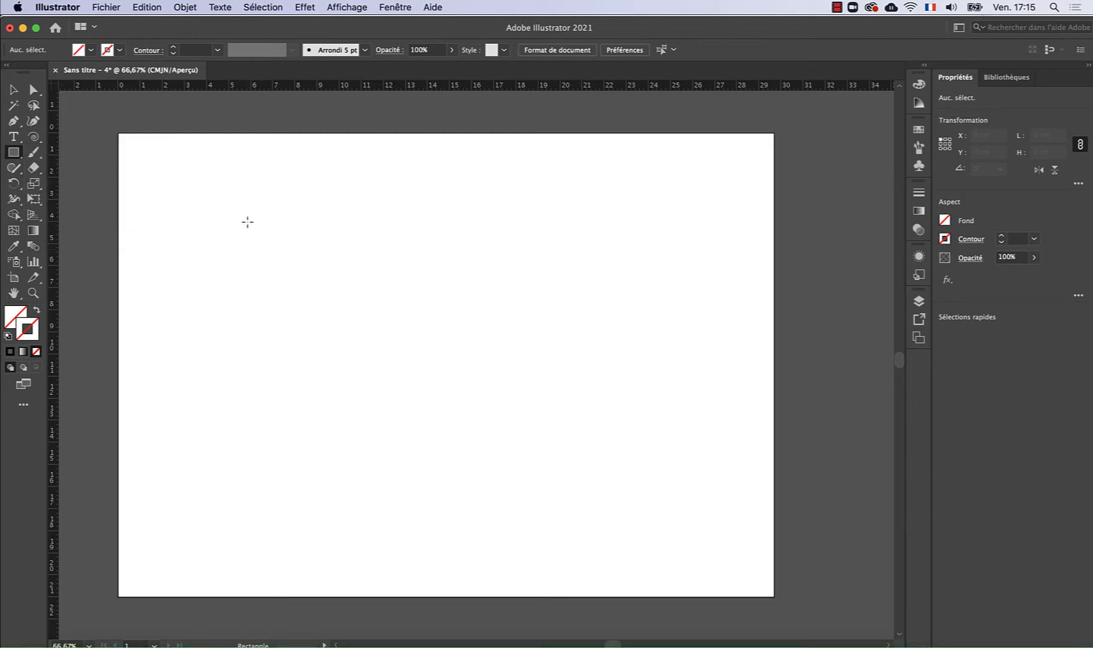
left_click_drag(247, 221, 630, 406)
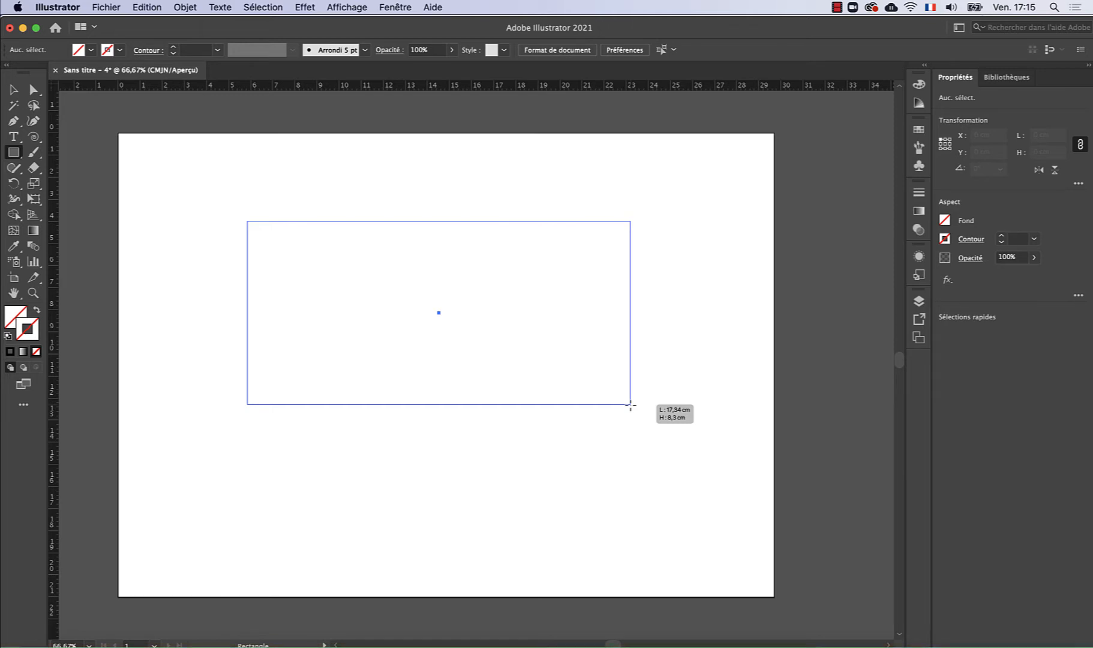
key("shift")
left_click_drag(630, 406, 484, 354)
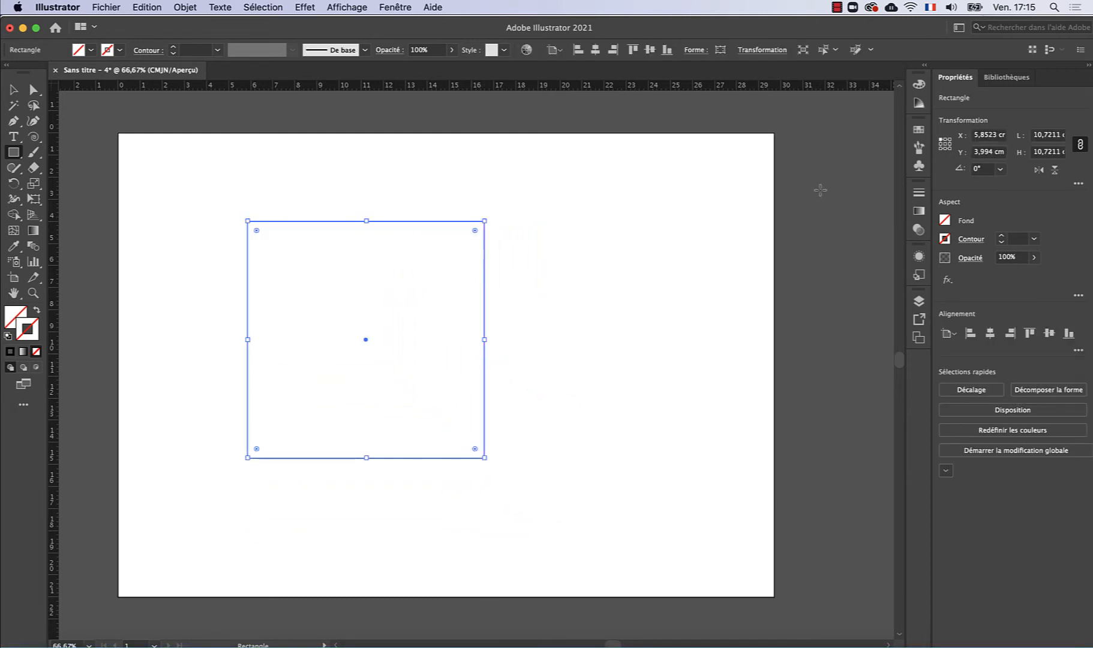
Fill the square with the Magenta CMJN swatch and delete it from the artboard.
left_click(917, 130)
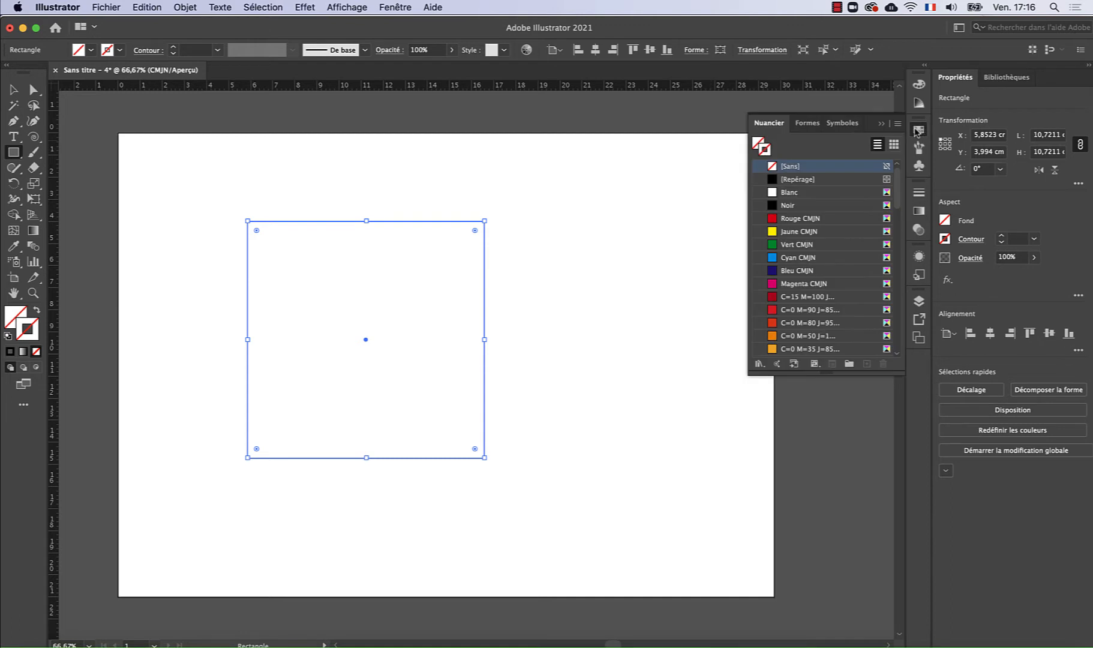
left_click(773, 284)
key("shift+x")
key("v")
left_click(558, 341)
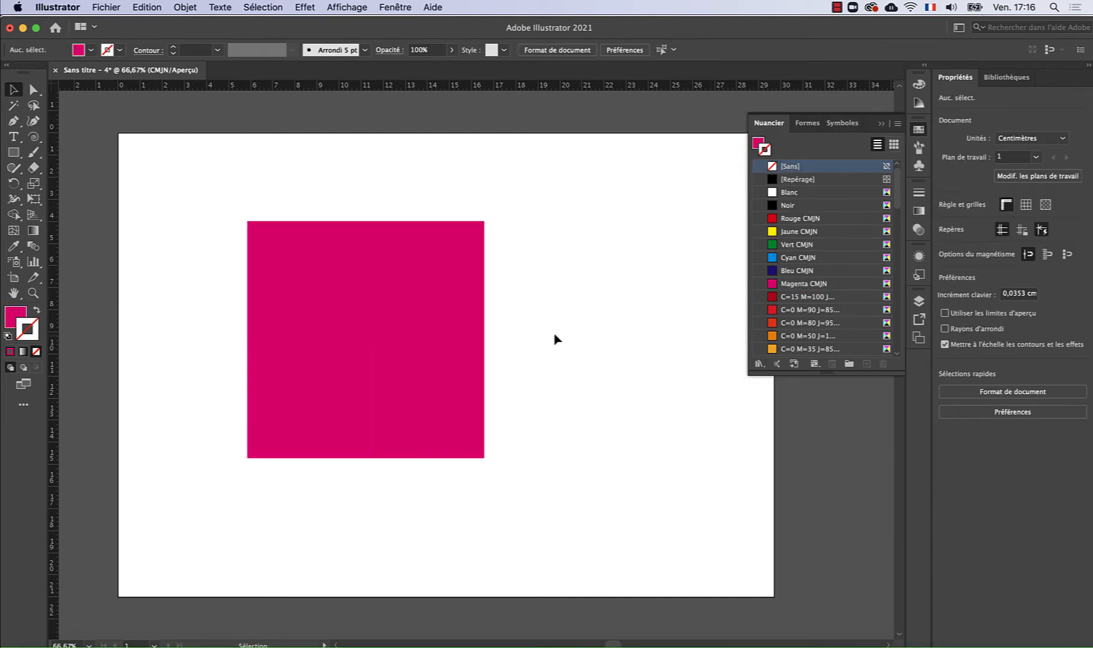
left_click(438, 326)
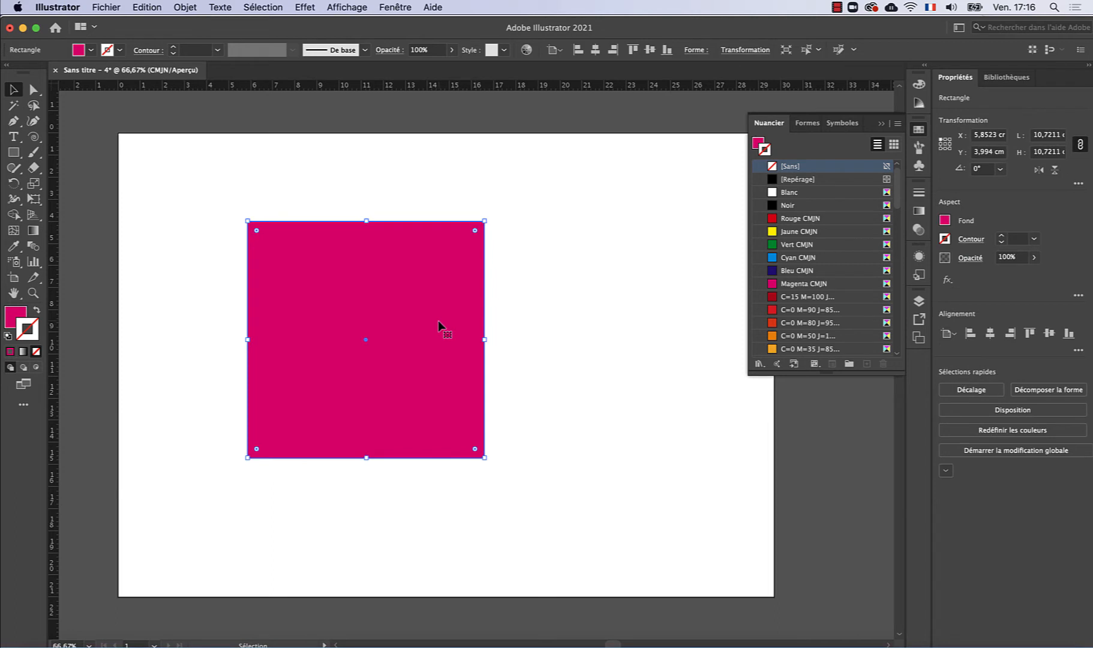
key("Delete")
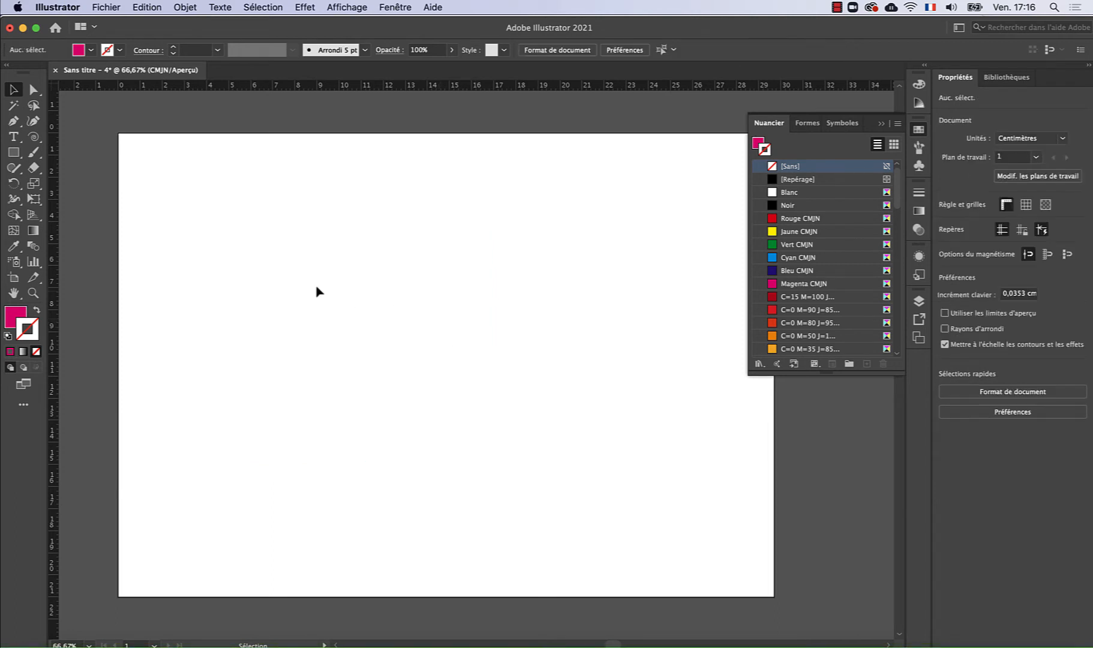
Draw a perfect circle about 12.8 cm in diameter with the Ellipse tool and delete it.
left_click(13, 152)
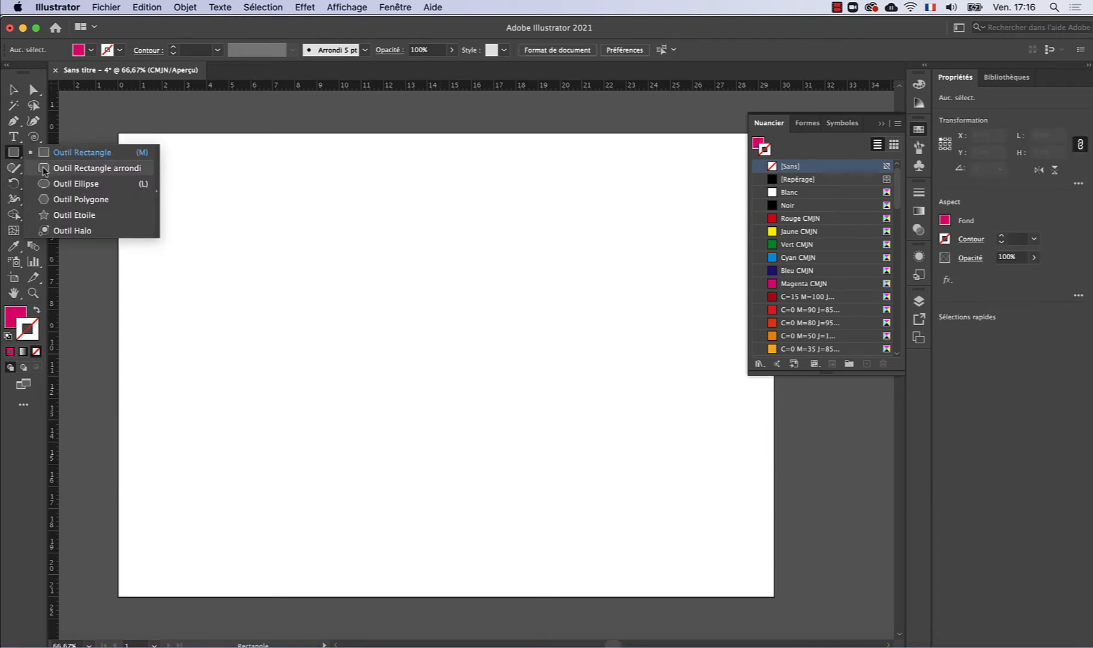
left_click(76, 183)
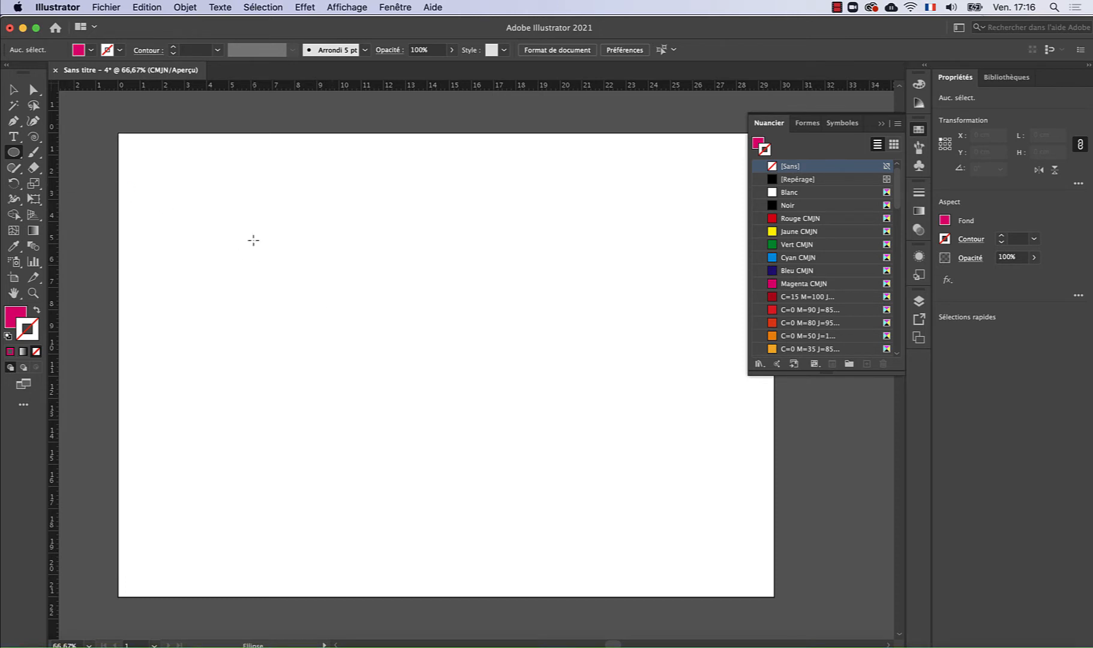
left_click_drag(253, 239, 649, 492)
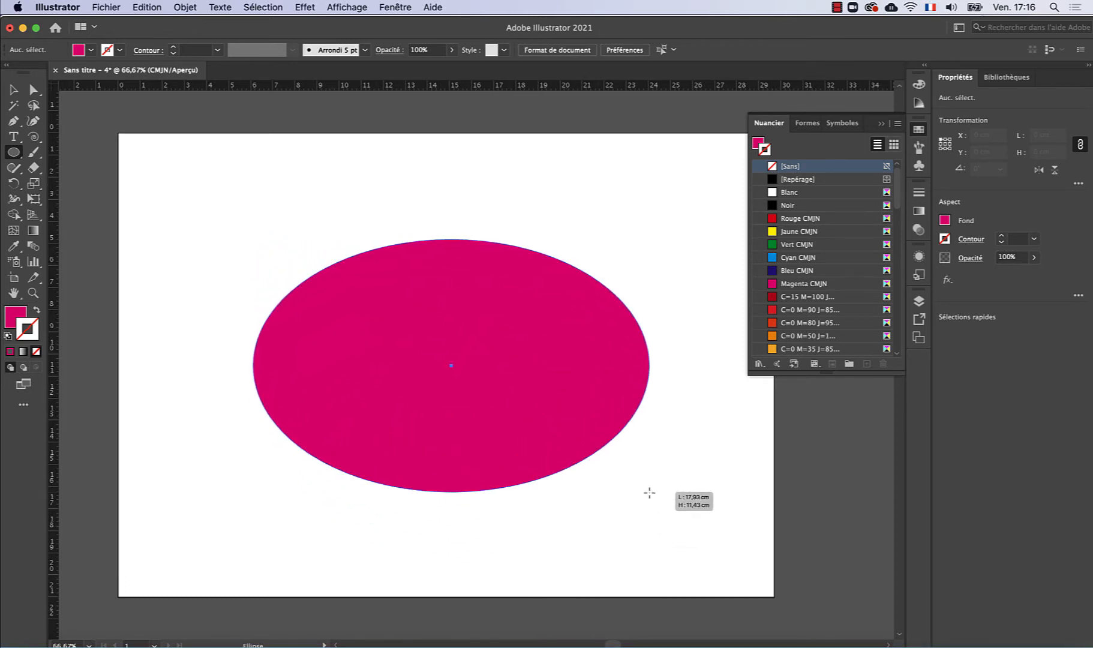
key("shift")
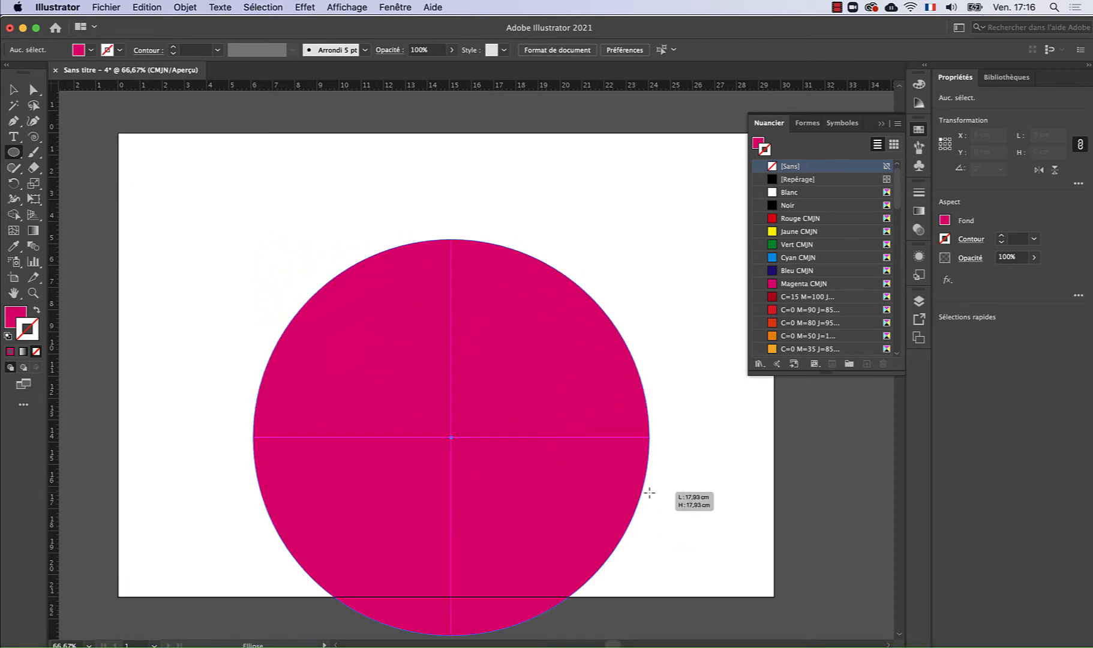
left_click_drag(649, 492, 536, 417)
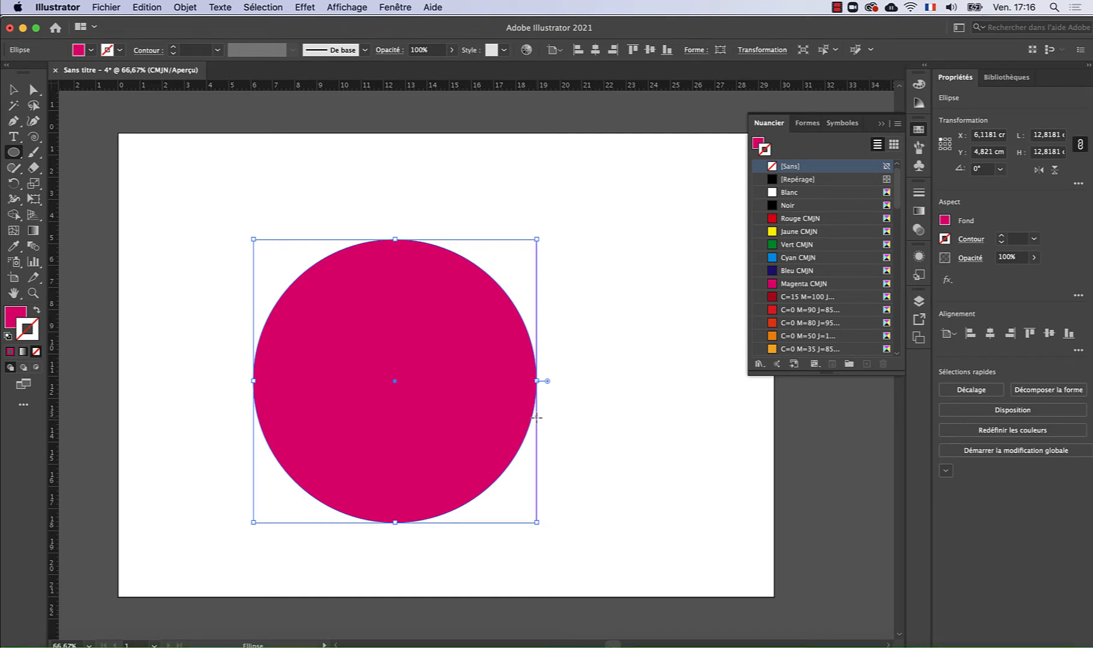
key("Delete")
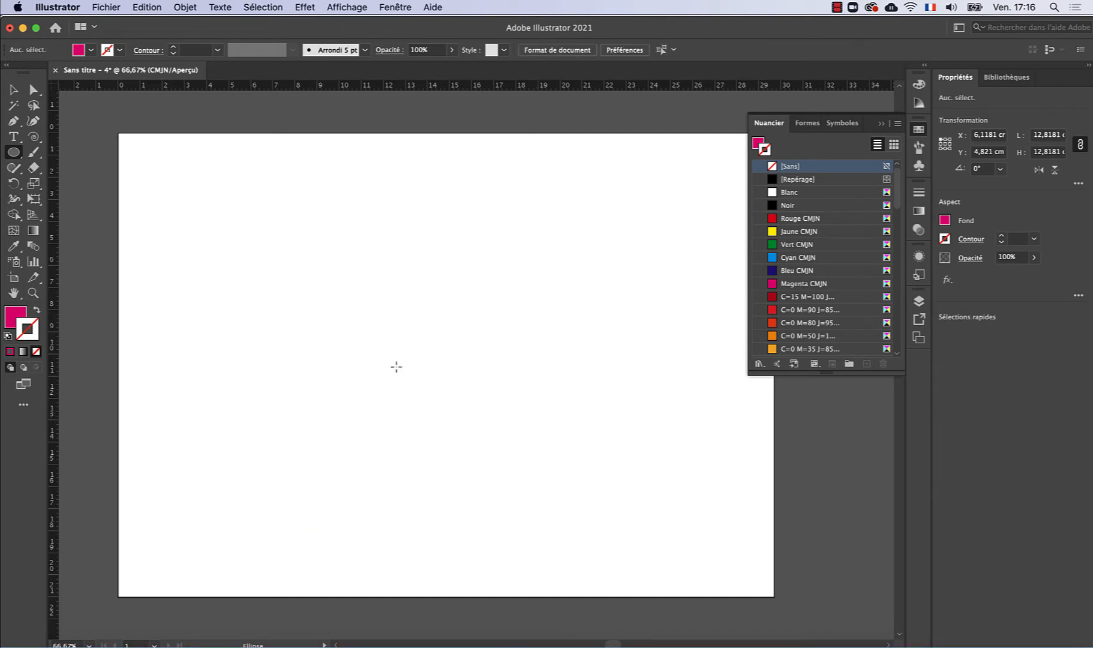
Draw a rectangle about 16.5 cm by 8 cm with the Rectangle tool and rotate it to a 270° angle.
left_click(12, 154)
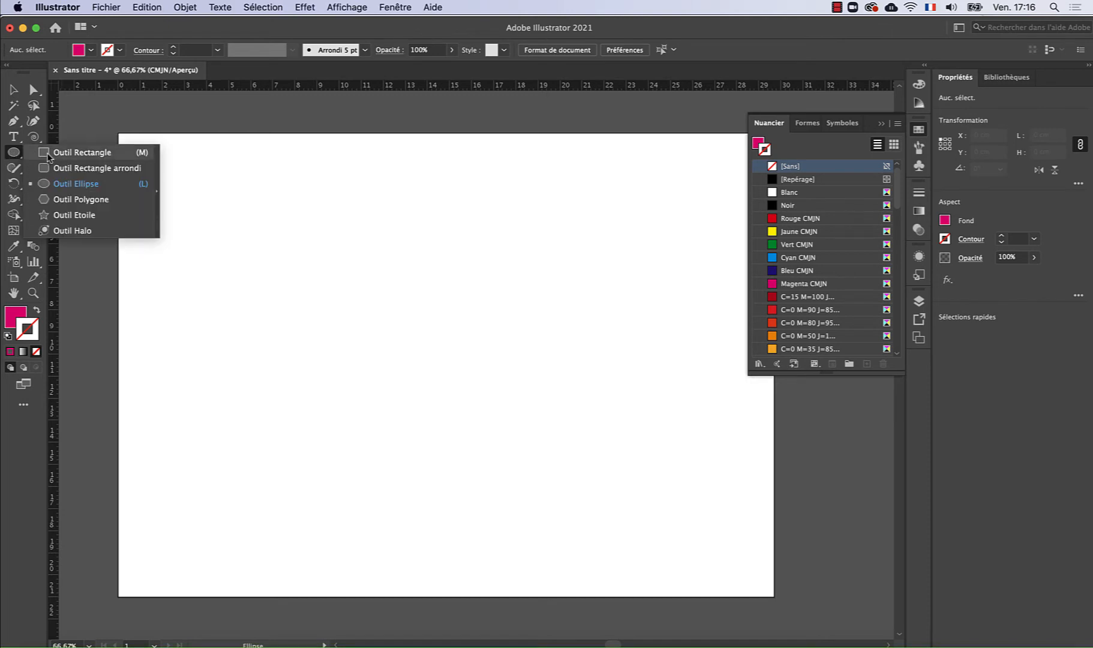
left_click(81, 152)
mouse_move(270, 278)
left_mouse_down()
mouse_move(624, 432)
mouse_move(635, 454)
left_mouse_up()
key("v")
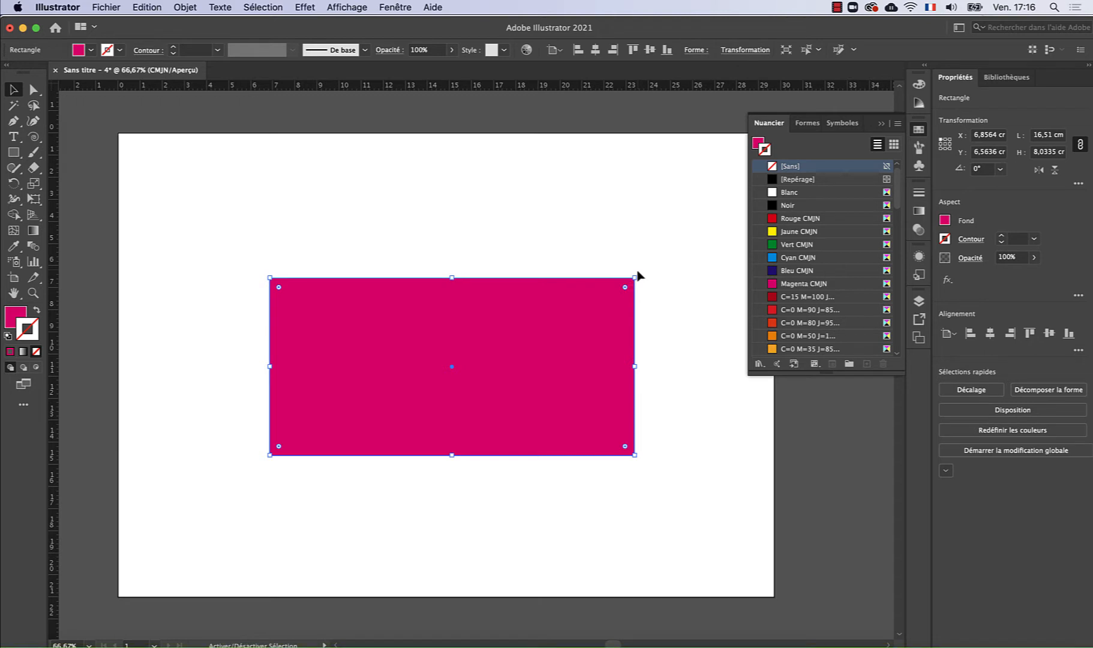
left_click_drag(636, 271, 485, 584)
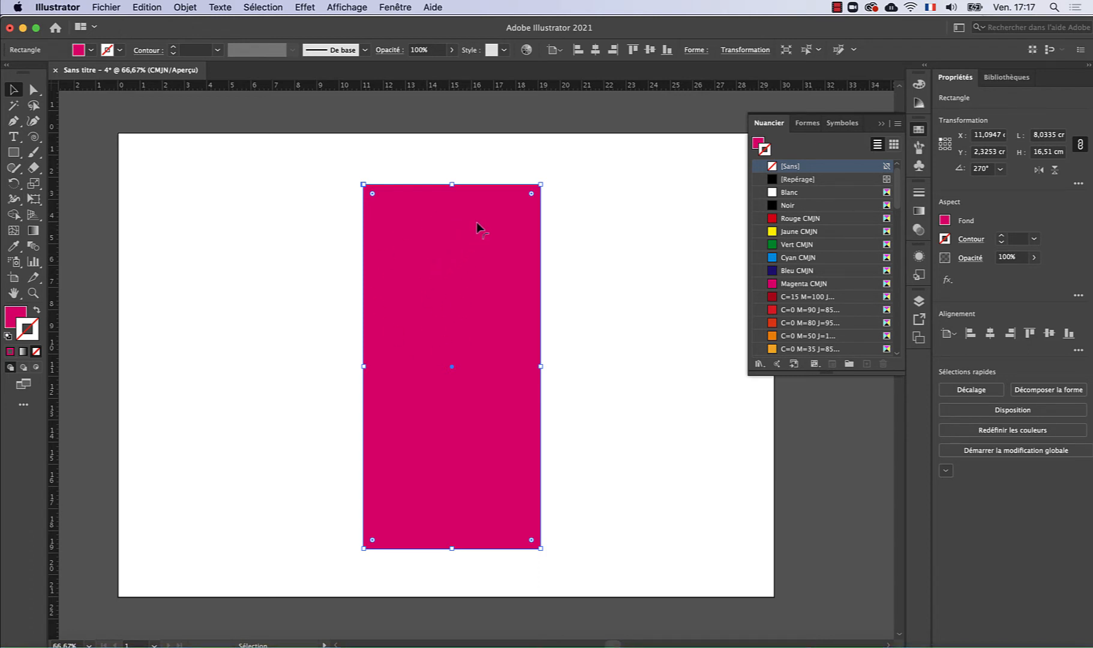
Scale the upright rectangle proportionally down to about 7.5 cm by 15.5 cm and delete it.
left_click(543, 185)
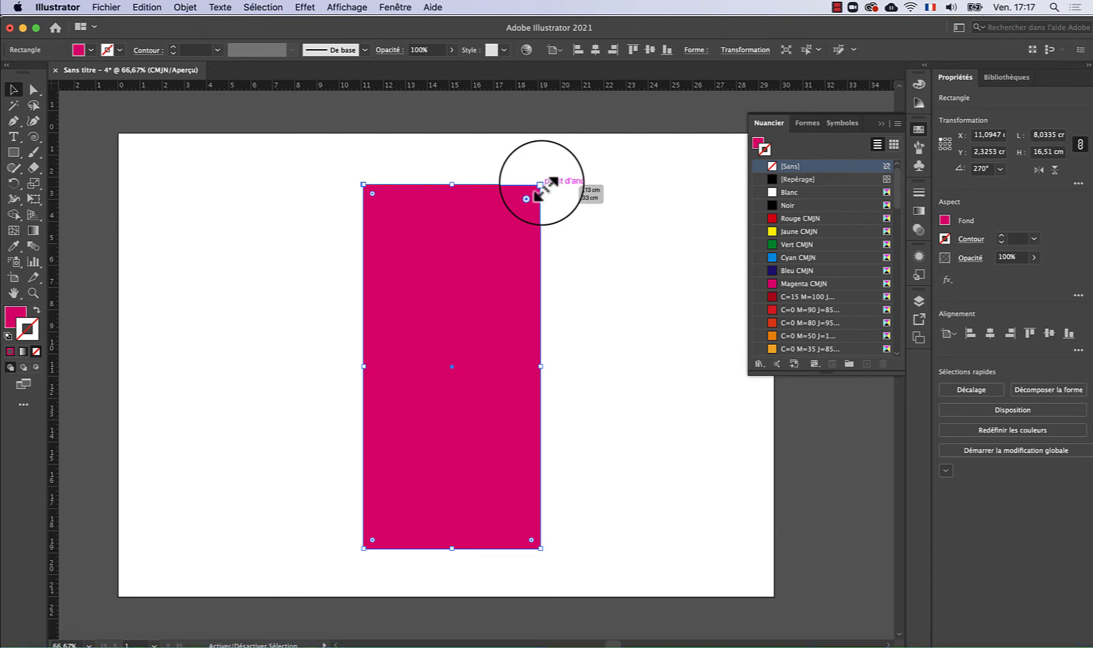
left_click_drag(540, 186, 602, 208)
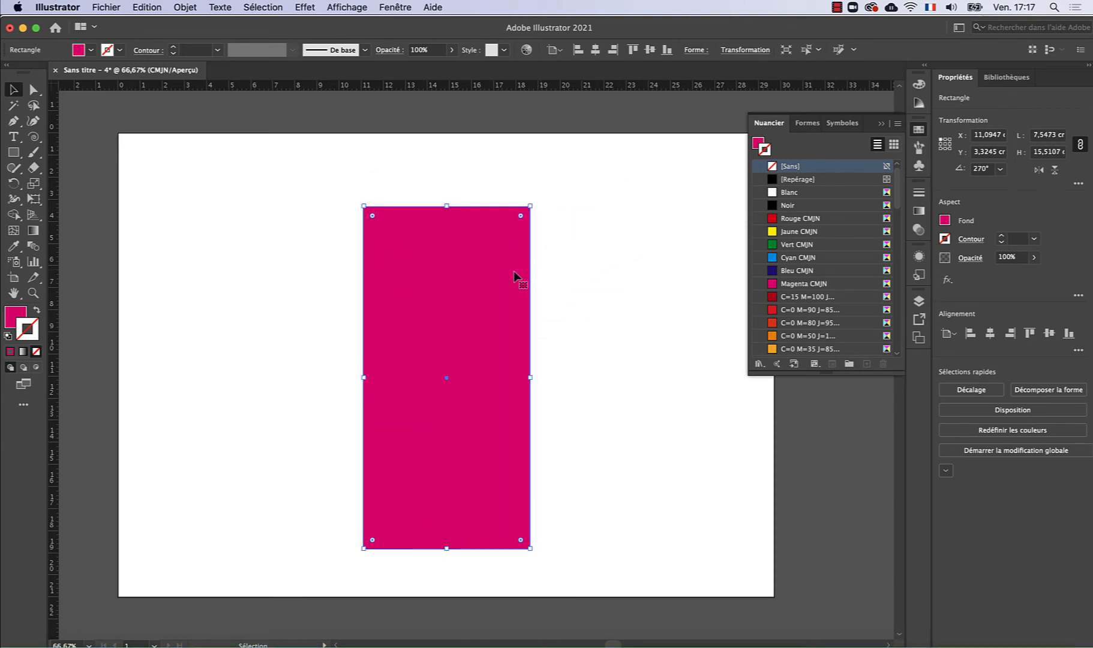
key("Delete")
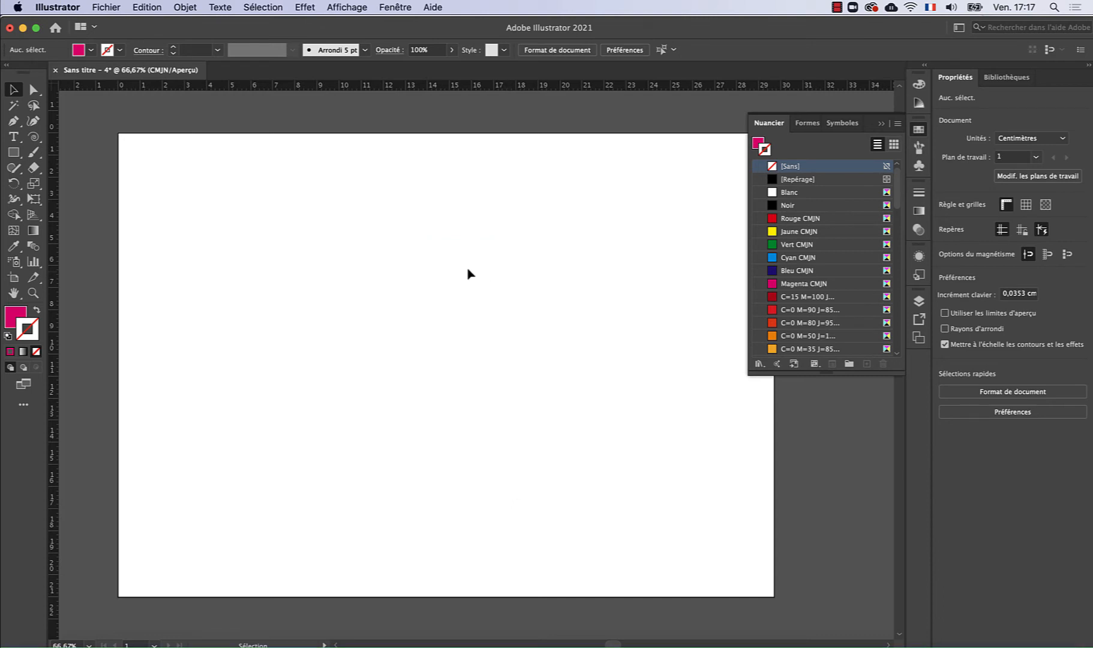
key("l")
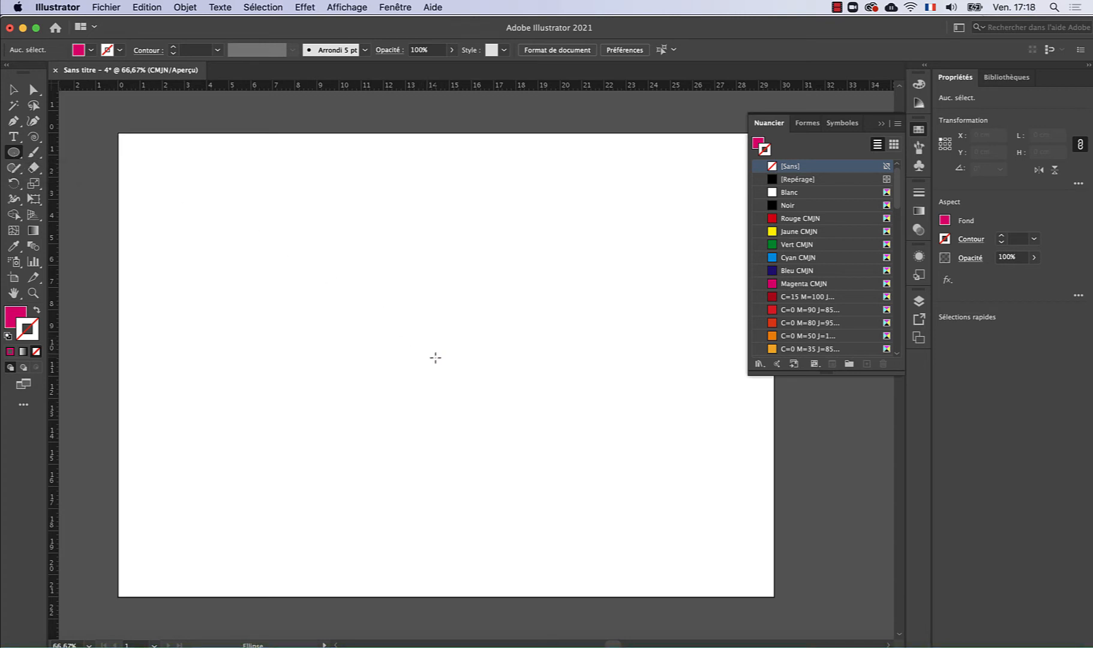
left_click_drag(437, 355, 654, 518)
key("super+z")
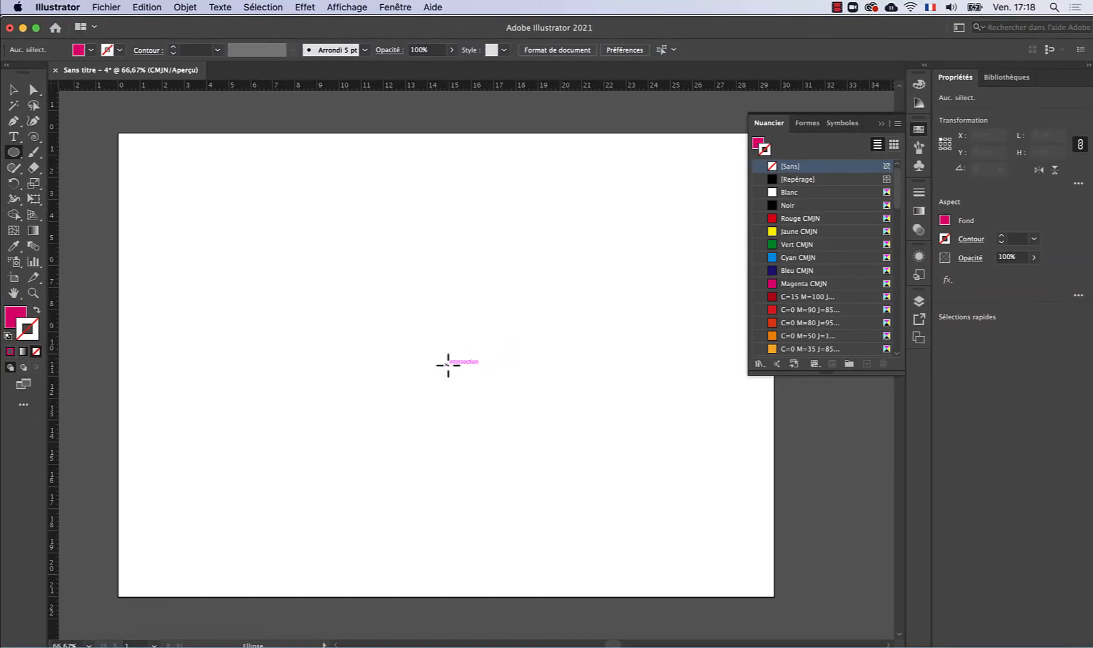
Draw a large circle in the lower-left part of the artboard and a smaller ellipse above and to its right.
mouse_move(446, 365)
left_mouse_down()
mouse_move(527, 295)
mouse_move(530, 266)
mouse_move(607, 237)
mouse_move(480, 331)
mouse_move(620, 224)
mouse_move(488, 324)
mouse_move(647, 243)
mouse_move(500, 325)
mouse_move(552, 254)
mouse_move(585, 244)
mouse_move(596, 226)
mouse_move(580, 232)
mouse_move(639, 190)
left_mouse_up()
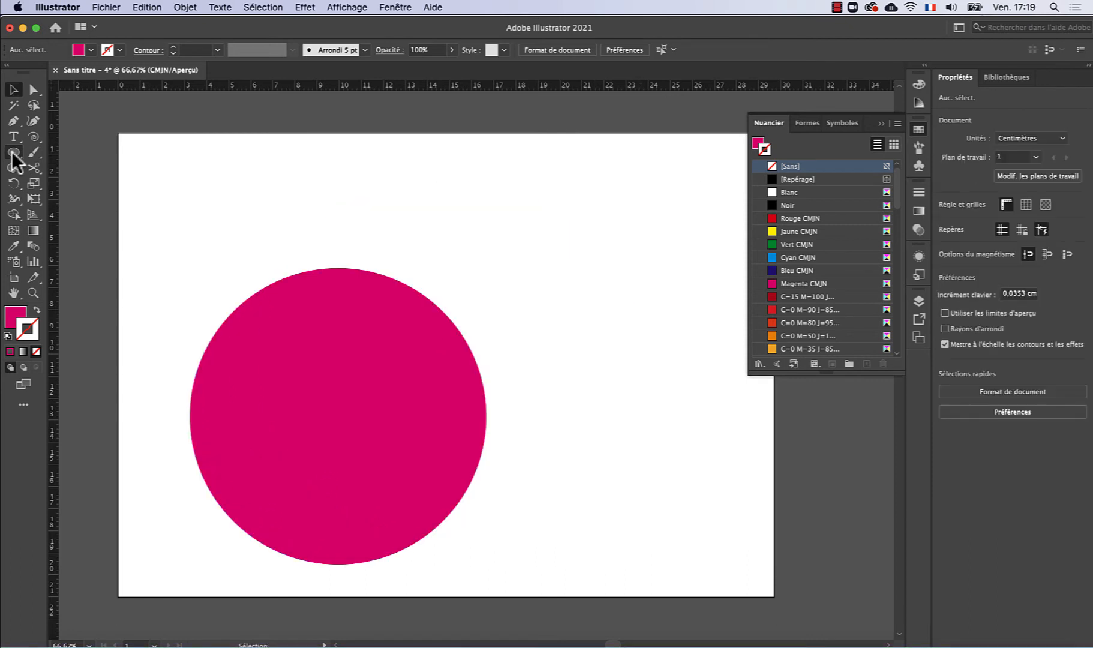
left_click(13, 153)
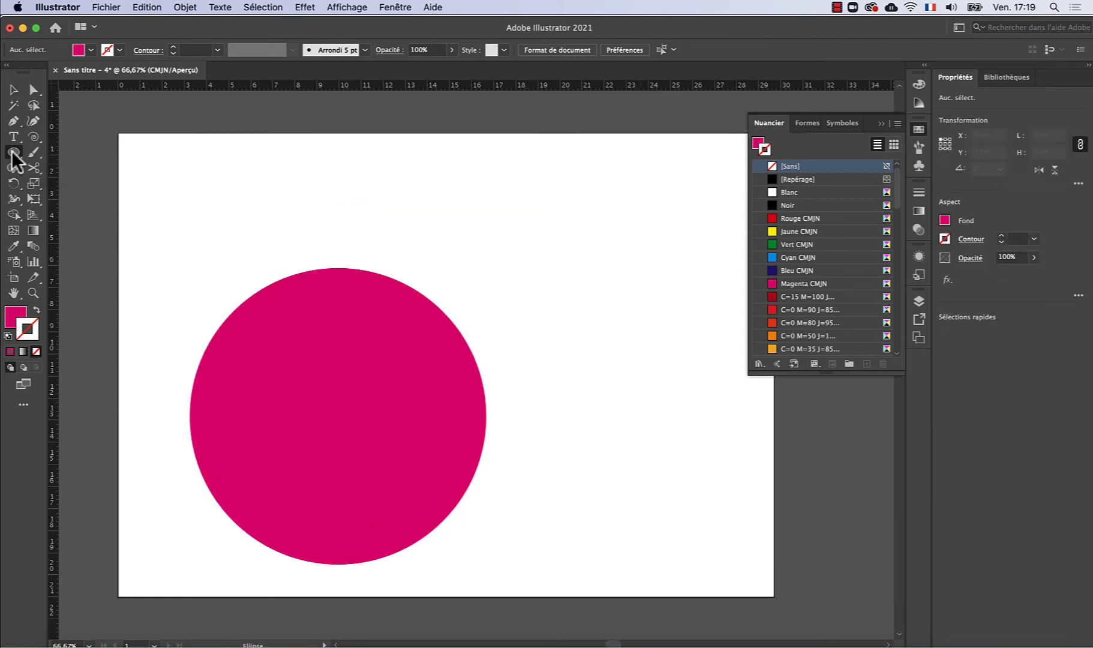
left_click_drag(517, 198, 700, 376)
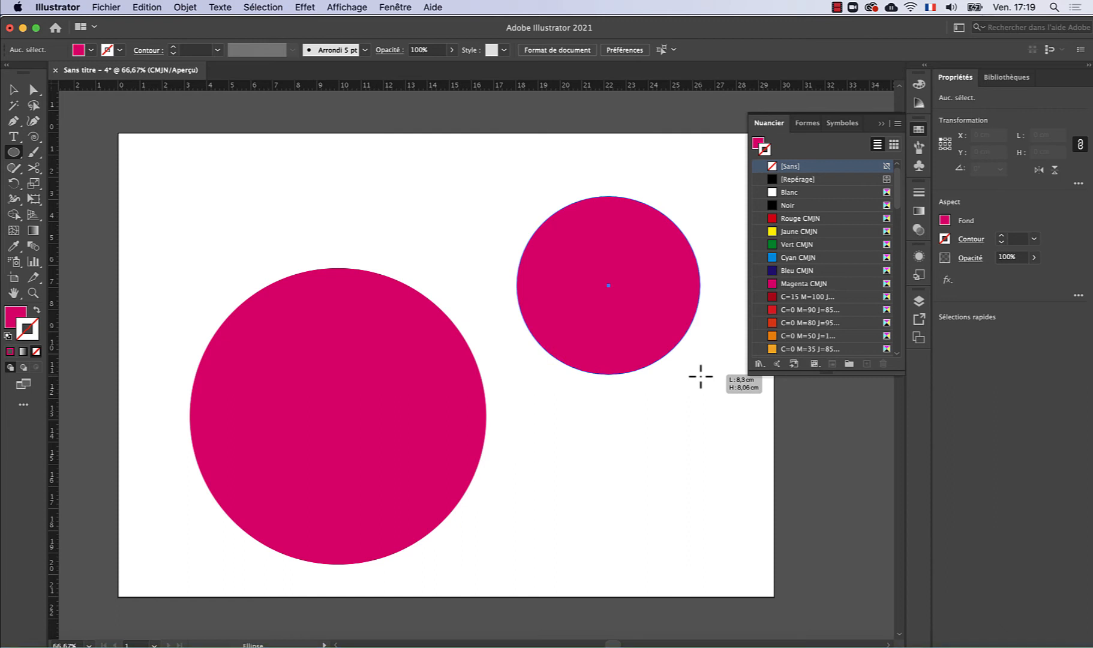
left_click_drag(700, 376, 696, 346)
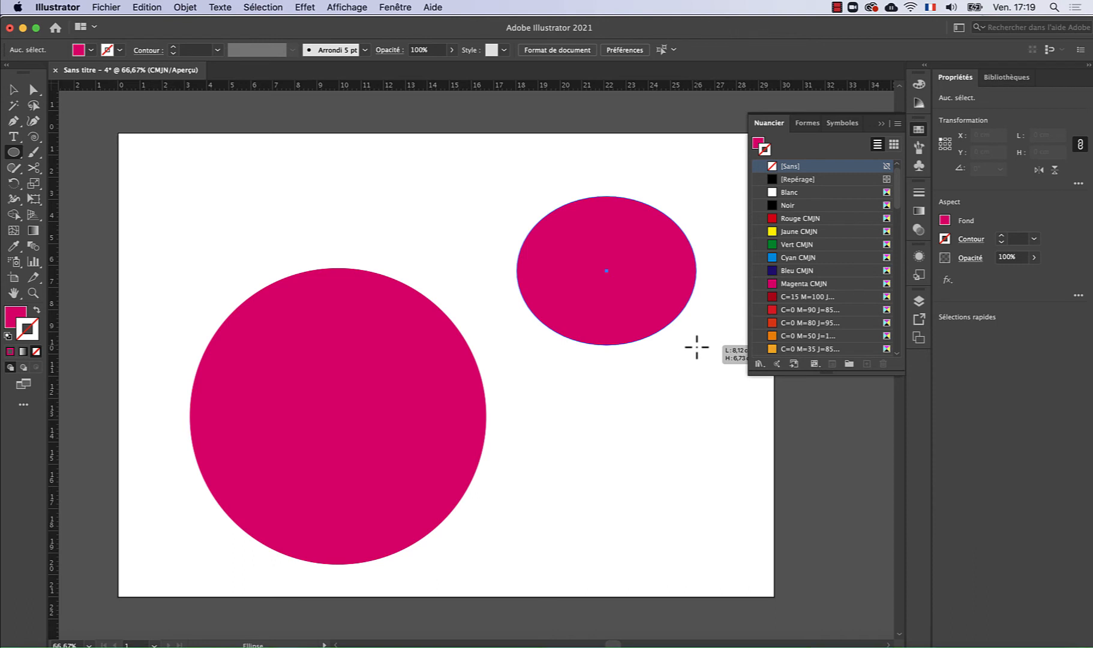
mouse_move(697, 346)
left_mouse_down()
mouse_move(733, 393)
mouse_move(666, 385)
mouse_move(748, 343)
mouse_move(709, 433)
mouse_move(669, 344)
mouse_move(655, 373)
mouse_move(598, 359)
mouse_move(617, 380)
left_mouse_up()
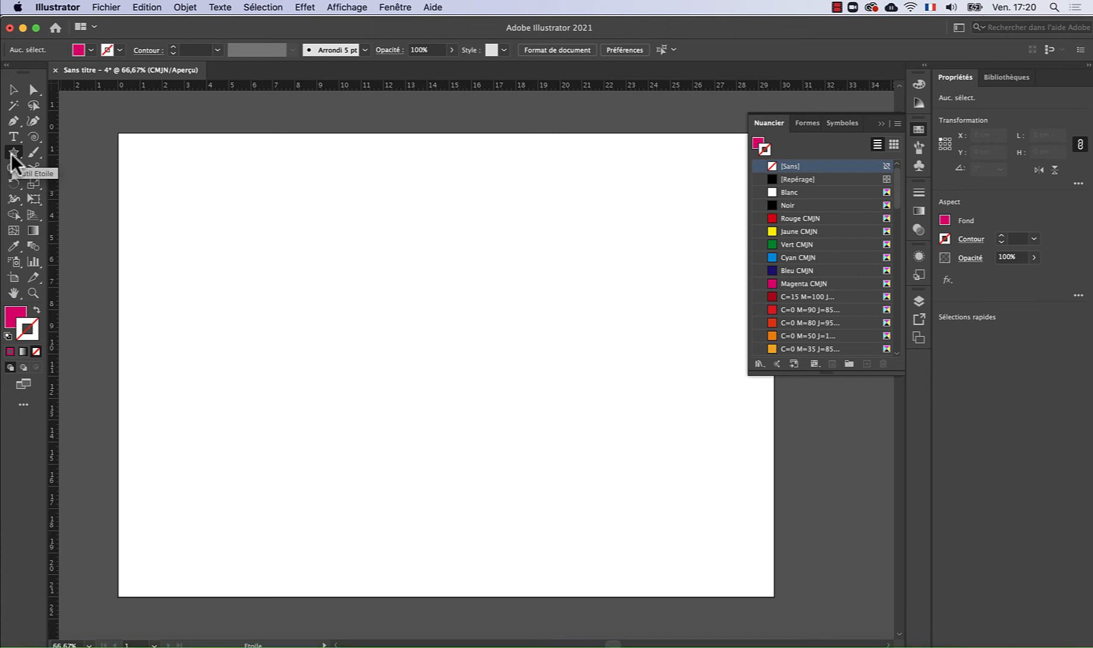
Draw a six-pointed star about 11.2 cm wide with the Star tool, enlarging its inner radius to shorten the points.
left_click_drag(440, 298, 468, 319)
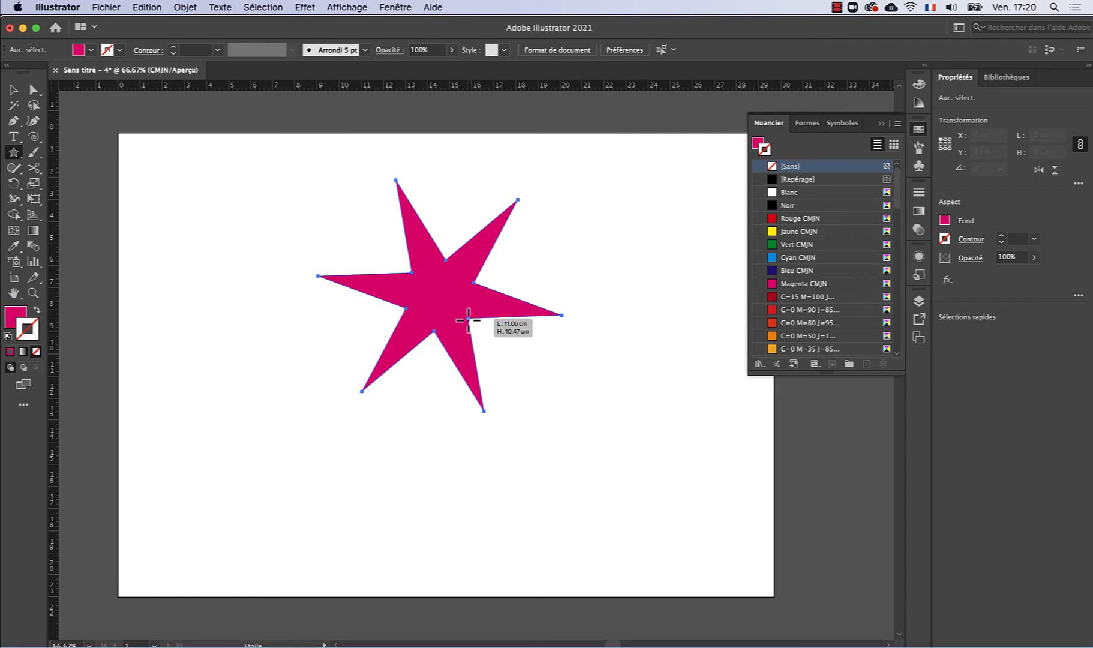
left_click_drag(467, 319, 511, 336)
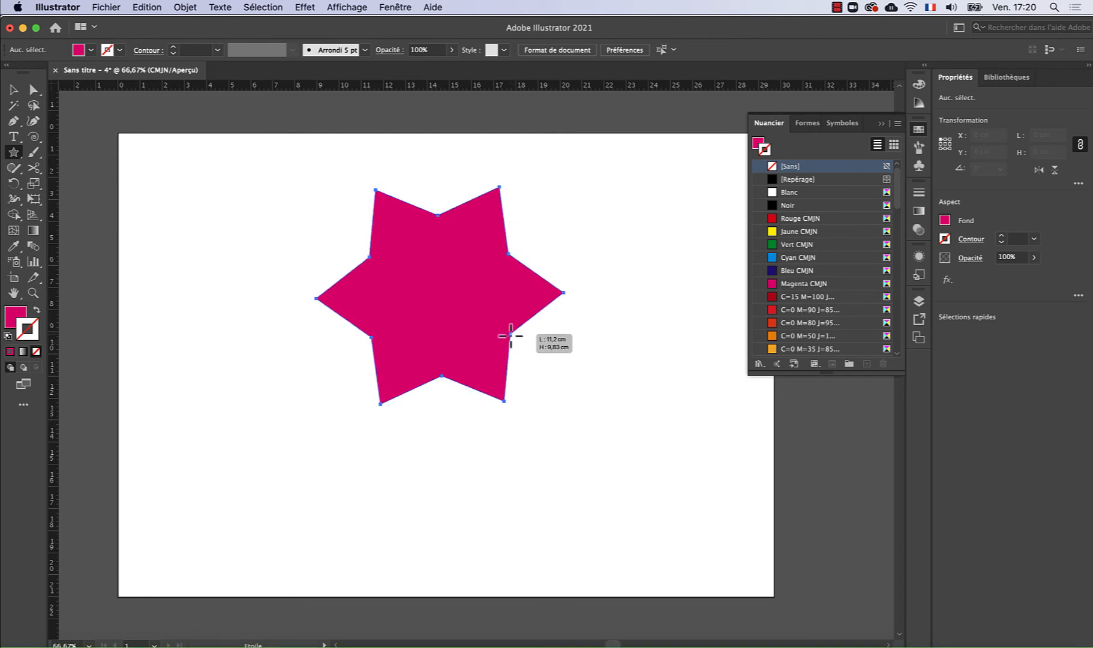
left_click_drag(510, 335, 510, 336)
Increase the star to 16 points while drawing it and delete the finished star.
key("Up")
key("Up")
key("Up")
key("Up")
key("Up")
key("Up")
key("Up")
key("Up")
key("Down")
key("Down")
key("Down")
key("Down")
key("Down")
key("Down")
key("Up")
key("Up")
key("Up")
key("Up")
key("Up")
key("Up")
key("Up")
key("Up")
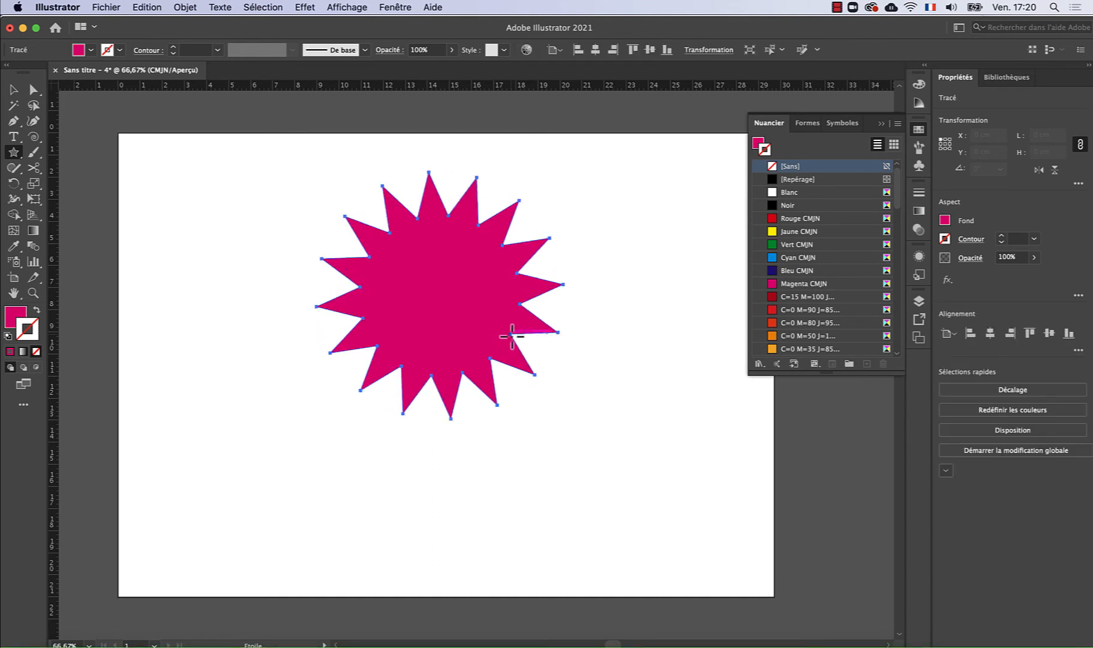
left_click(13, 91)
key("BackSpace")
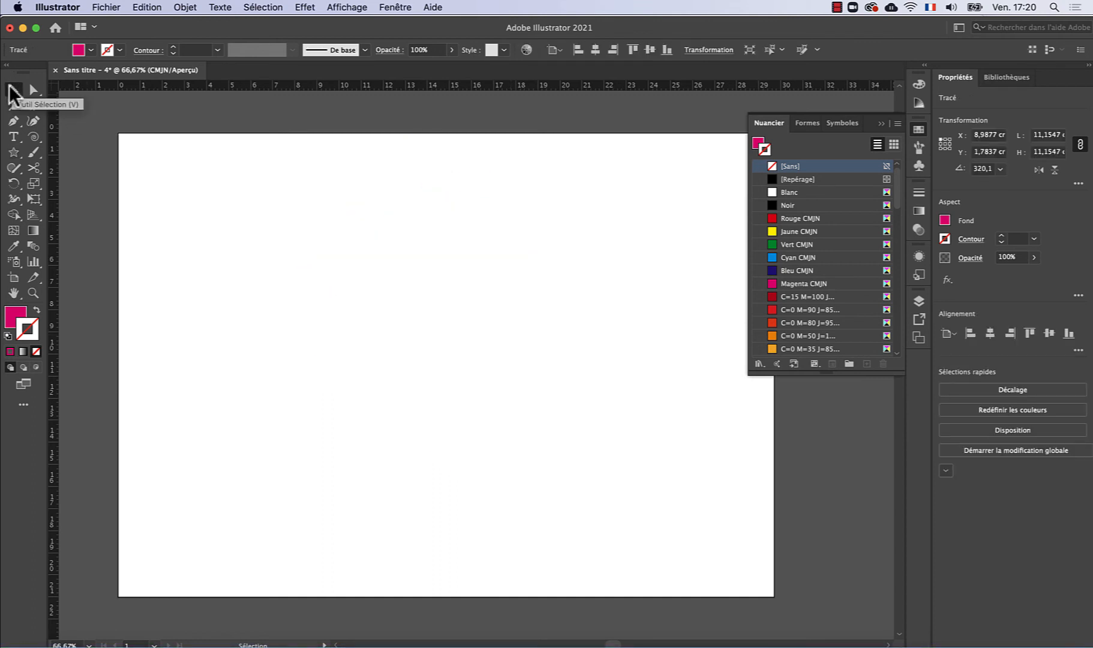
Draw a spiral outward from near the middle of the artboard with the Spiral tool.
left_click(34, 137)
left_click_drag(33, 135, 79, 168)
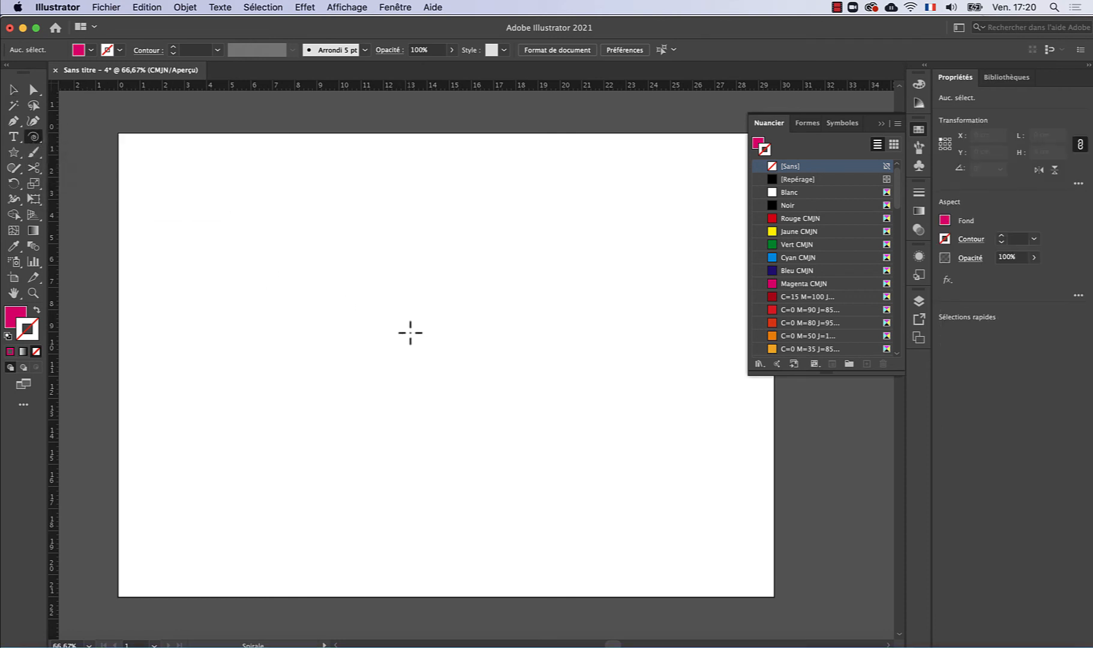
left_click_drag(412, 332, 541, 446)
Adjust the spiral to about five closely spaced turns, finishing at about 13.9 cm by 14.2 cm.
key("Down")
key("Down")
key("Down")
key("Down")
key("Down")
key("Down")
key("Down")
key("Down")
key("Down")
key("Down")
key("Down")
key("Down")
key("Up")
key("Up")
key("Up")
key("Up")
key("Up")
key("Up")
key("Up")
key("Up")
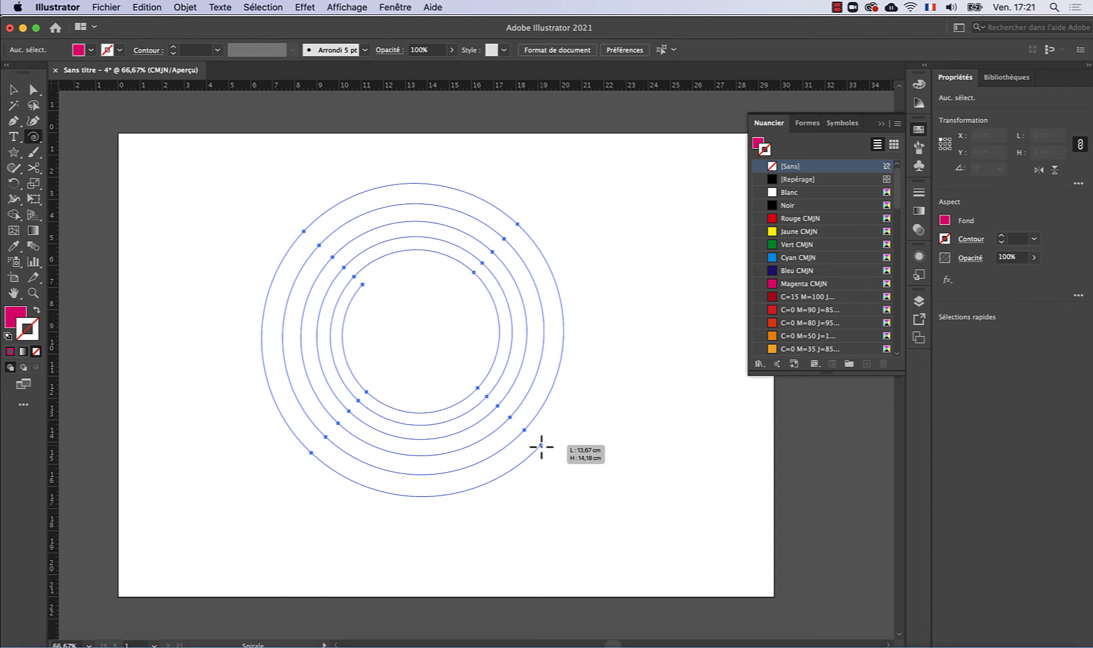
mouse_move(541, 447)
left_mouse_down()
mouse_move(549, 457)
mouse_move(540, 441)
mouse_move(542, 451)
left_mouse_up()
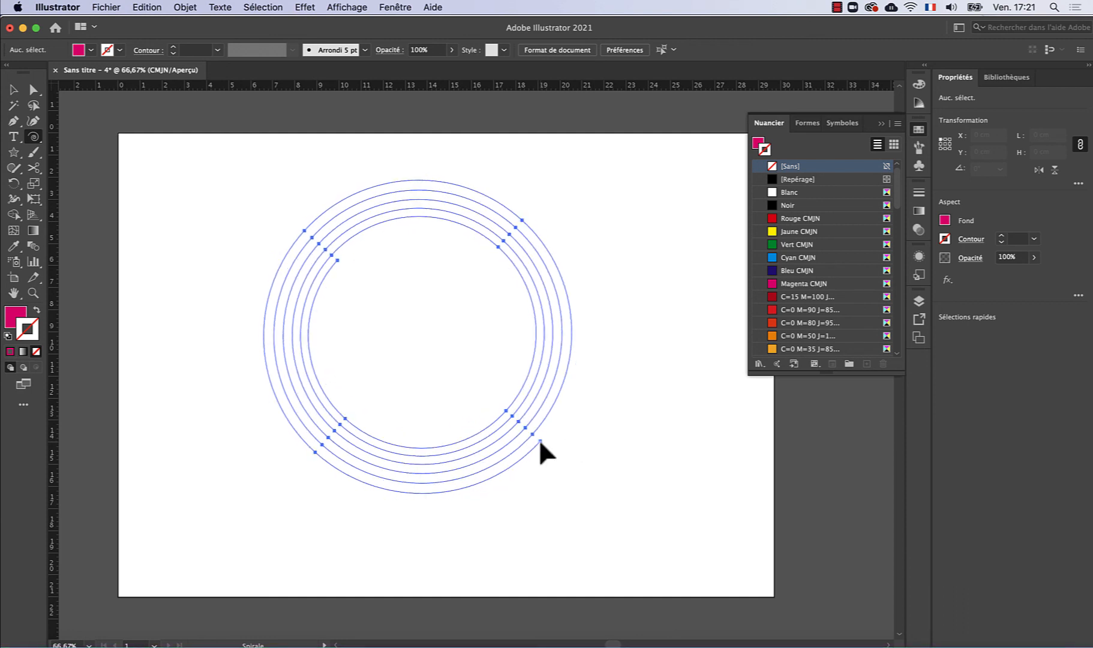
Remove the spiral's fill and give it a 1 pt magenta stroke.
key("slash")
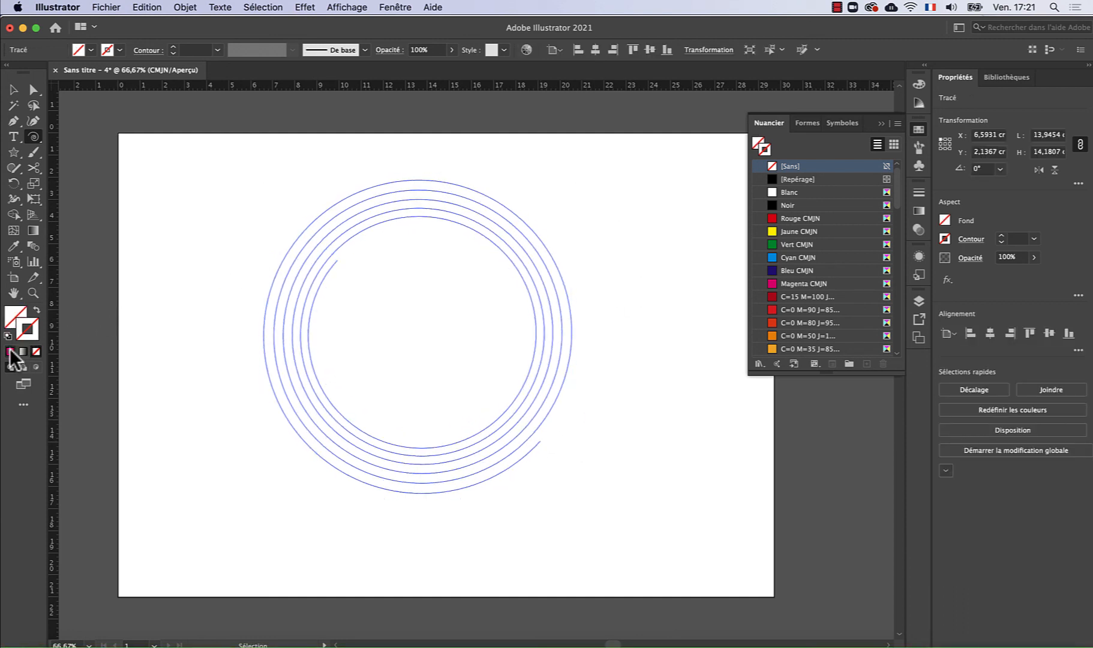
left_click(10, 351)
left_click(13, 89)
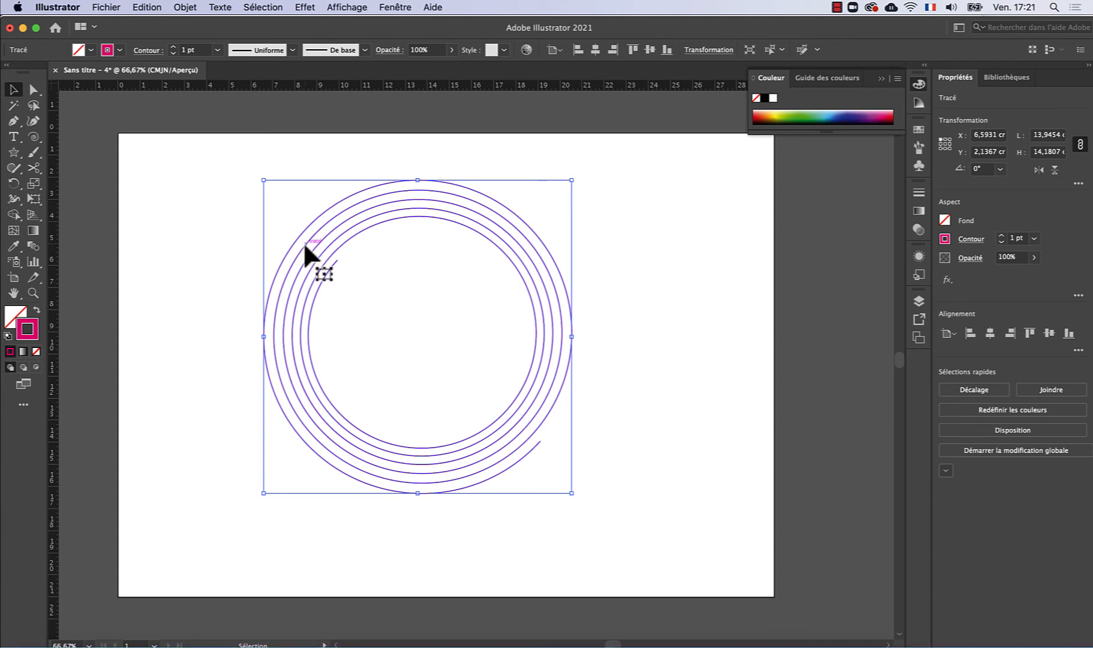
Delete the spiral and draw a rectangular grid about 18.9 cm by 13.2 cm with the Rectangular Grid tool.
key("Delete")
left_click_drag(32, 135, 66, 184)
left_click_drag(271, 221, 688, 515)
Increase the rectangular grid to 11 rows and 17 columns while drawing it, and delete the finished grid.
key("Up")
key("Up")
key("Up")
key("Up")
key("Up")
key("Right")
key("Right")
key("Right")
key("Right")
key("Right")
key("Right")
key("Right")
key("Right")
key("Right")
key("Right")
key("Right")
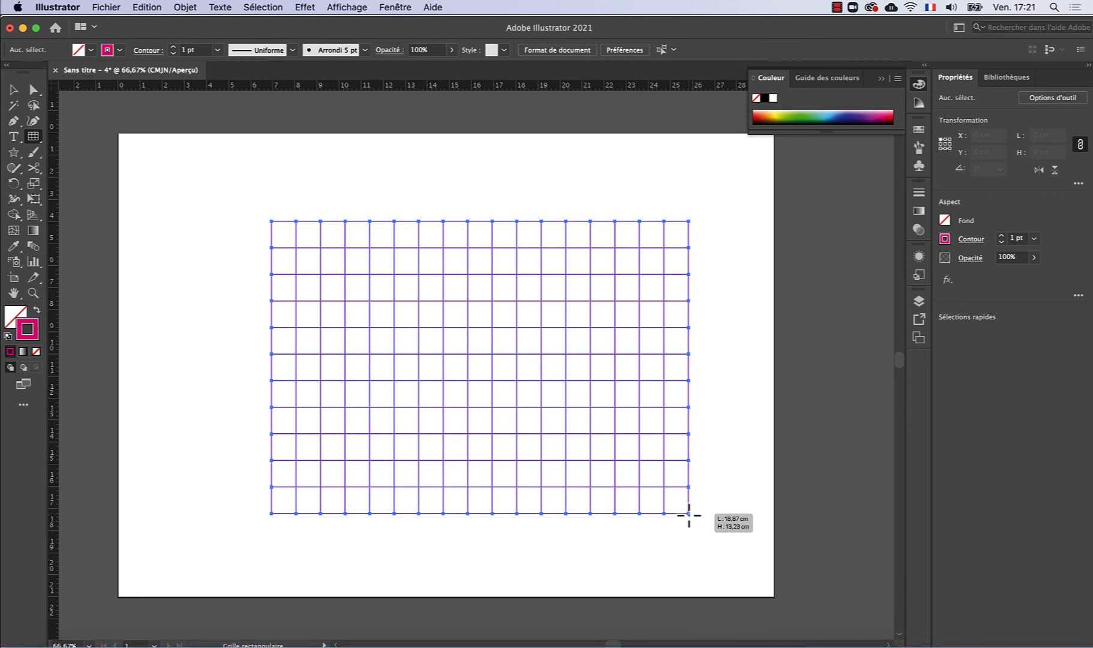
left_click_drag(689, 515, 689, 514)
left_click(13, 90)
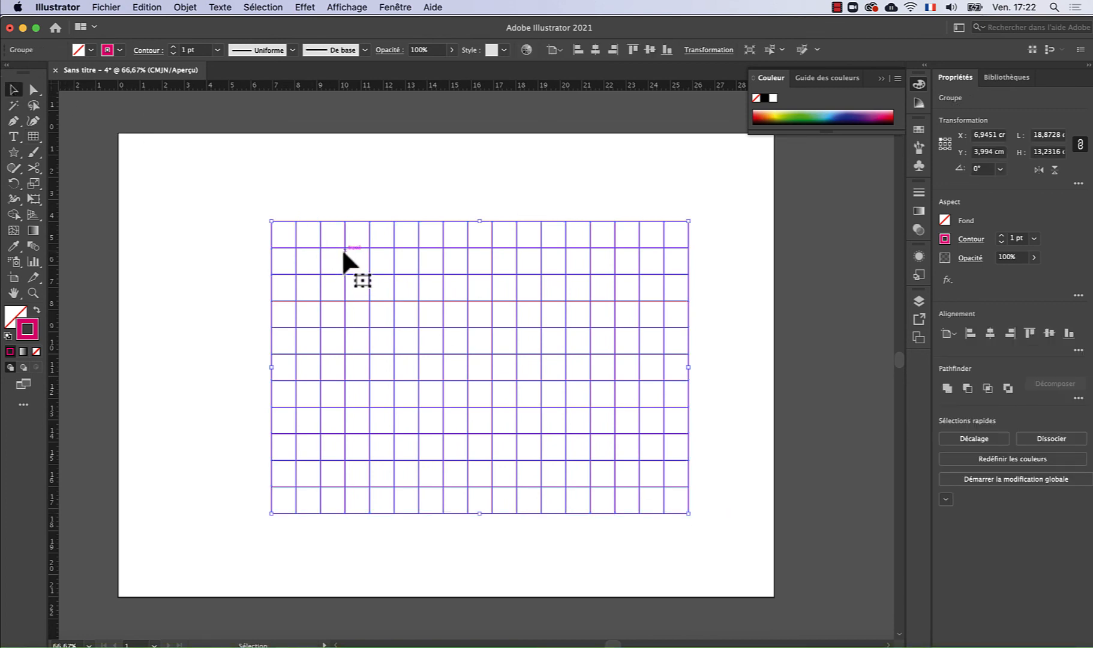
key("Delete")
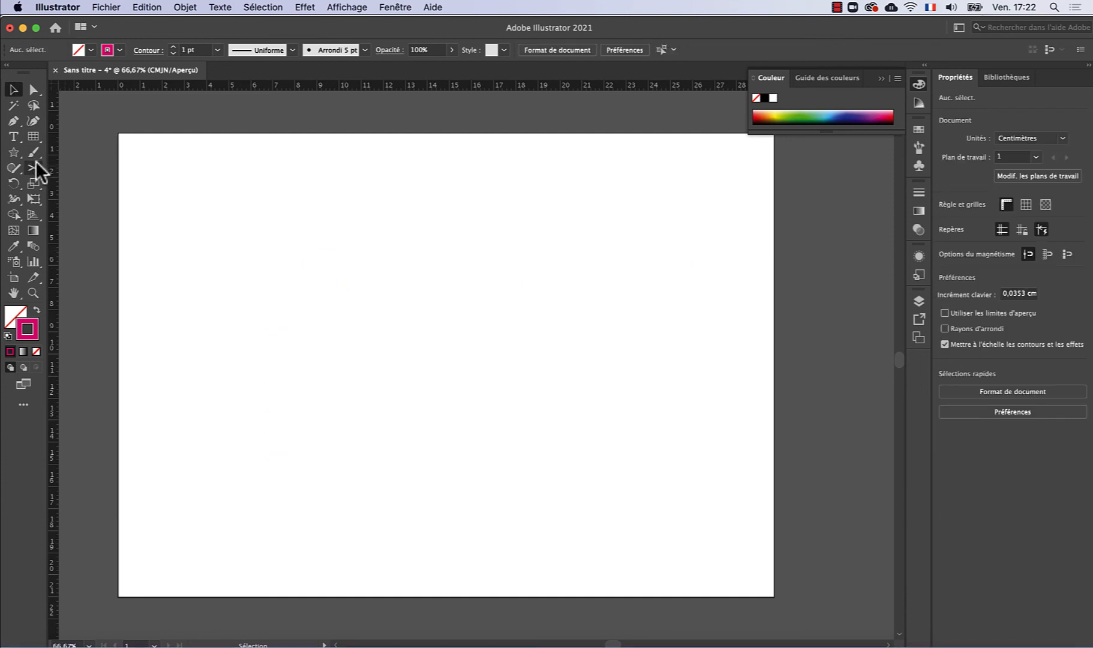